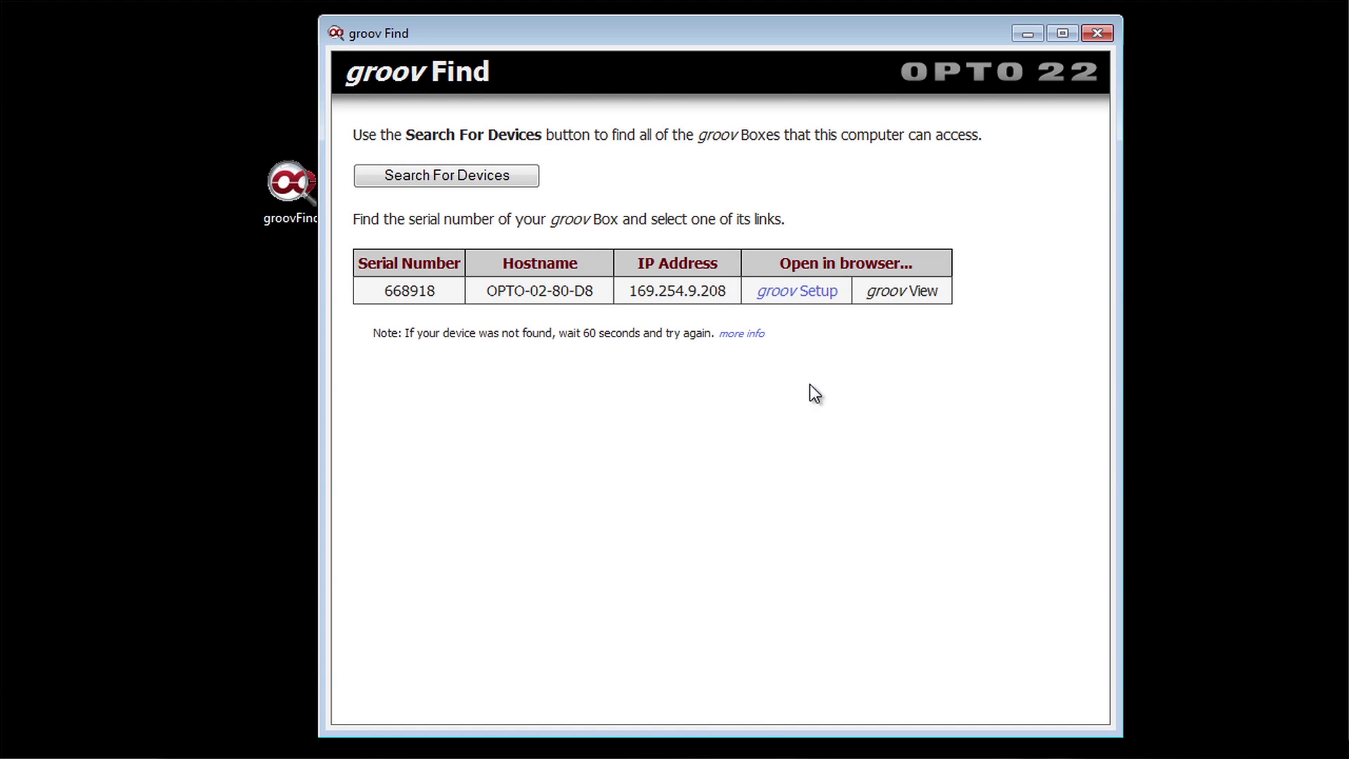
Open the groov Box's groov Setup link from its device row in groov Find.
left_click(801, 295)
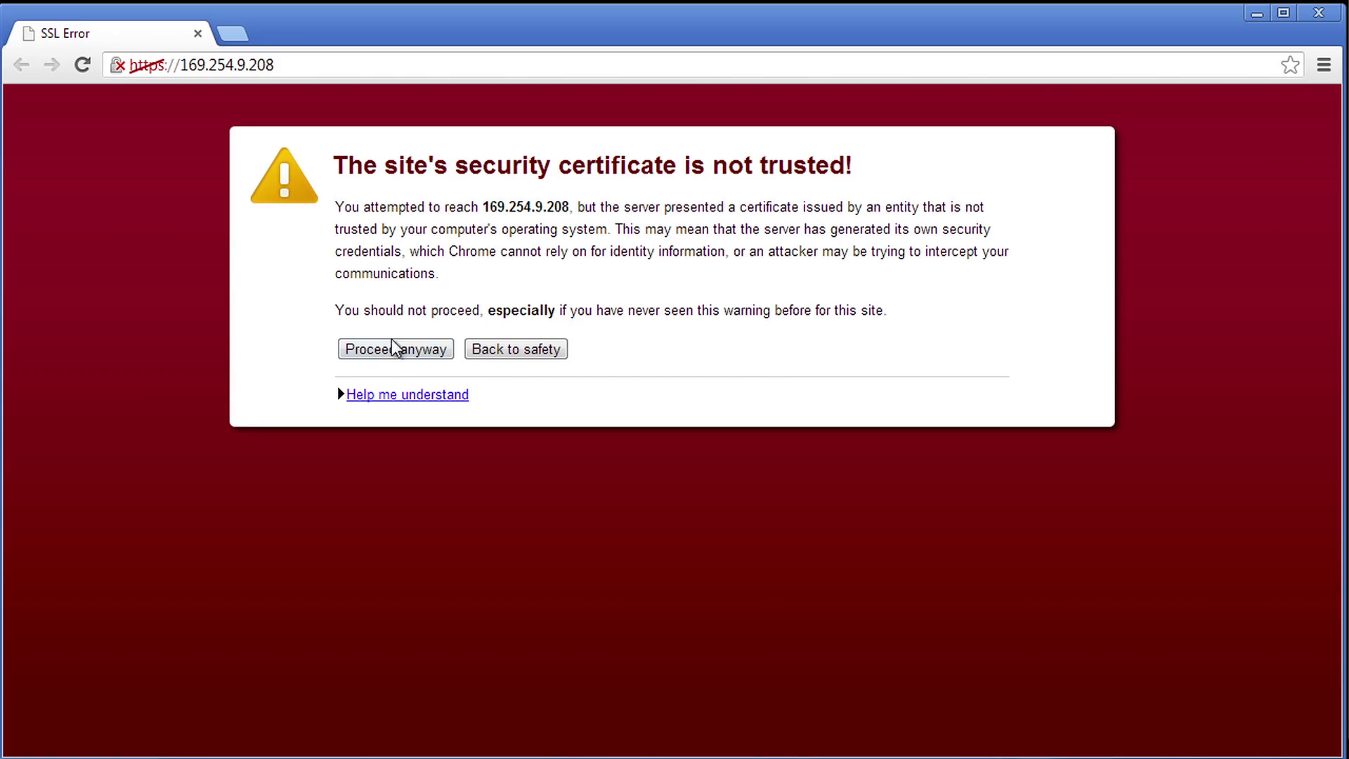
Proceed past the certificate warning for 169.254.9.208 and begin the two-step initial setup.
left_click(393, 351)
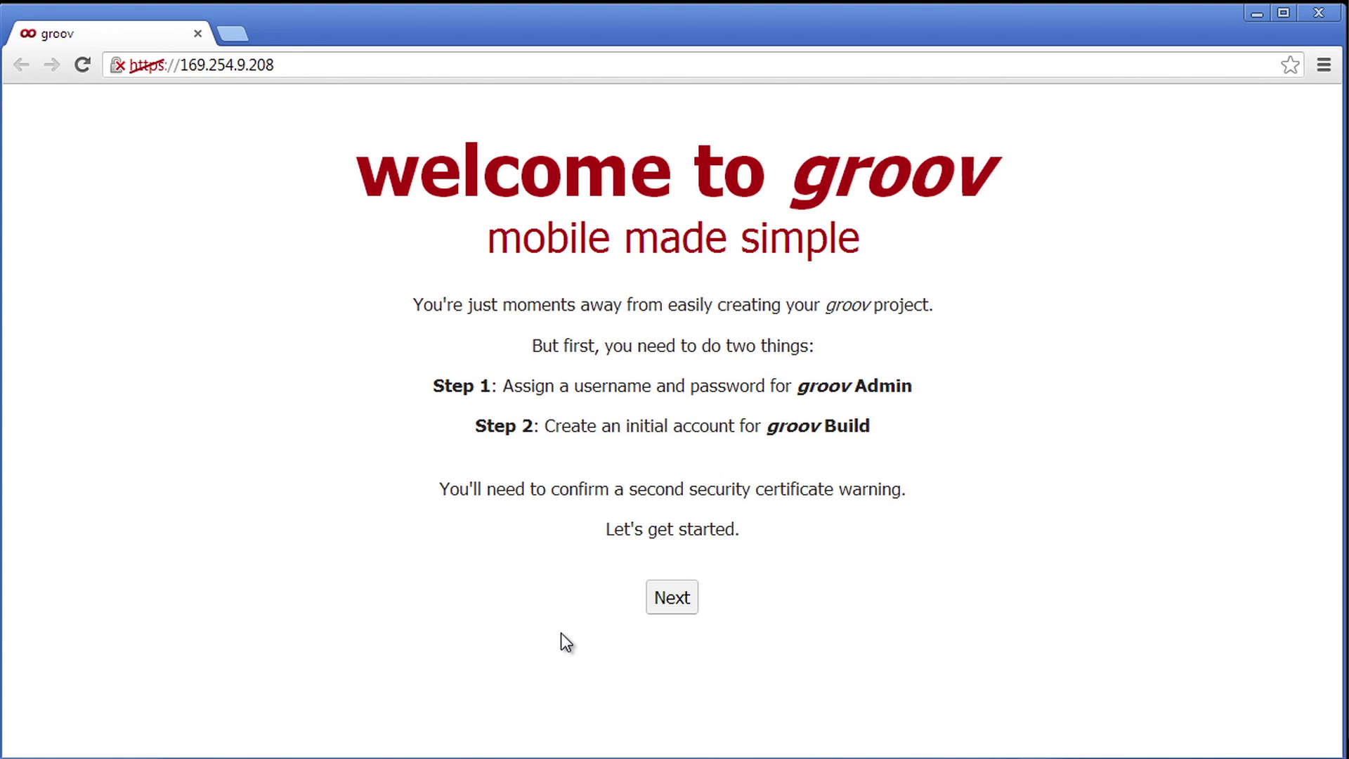
left_click(671, 600)
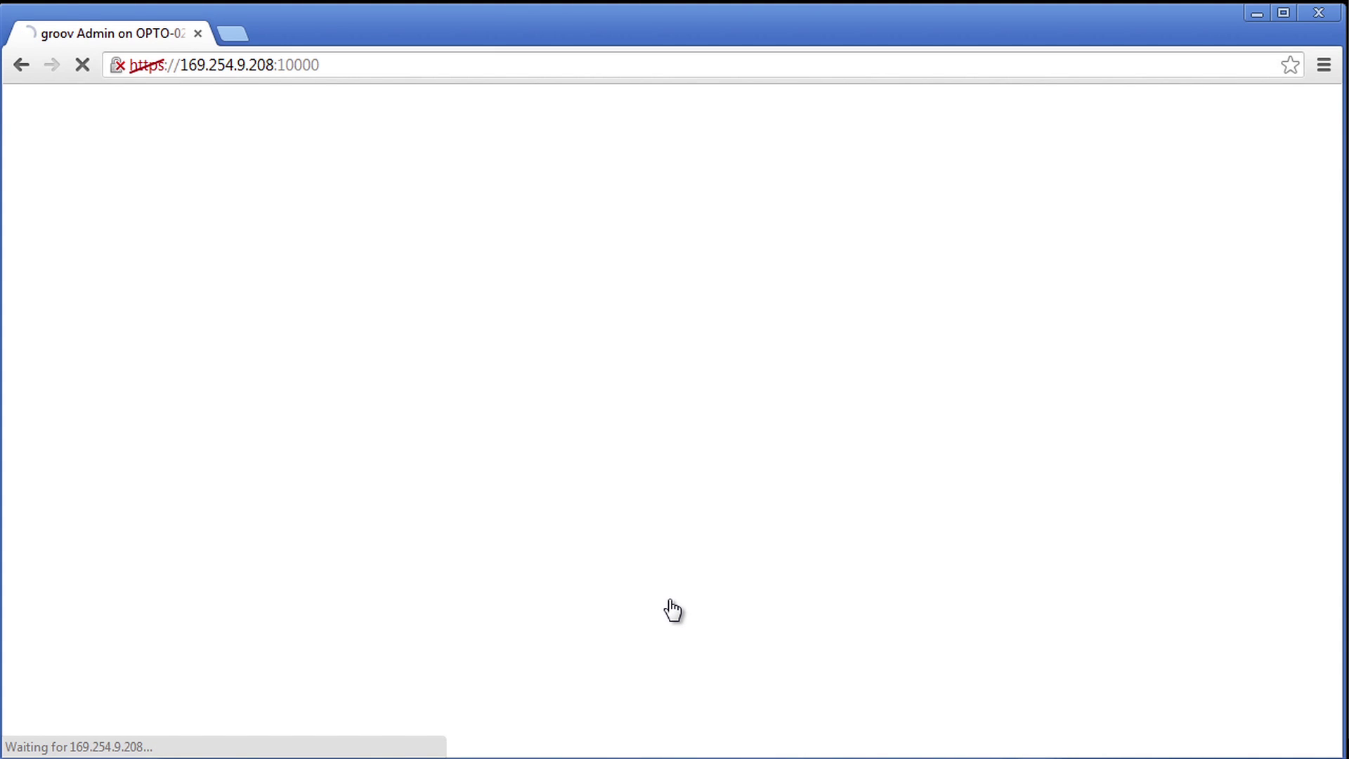
Create the groov Admin account with username 'optoadmin' and a confirmed password.
left_click(738, 372)
type("optoadmin")
key("Tab")
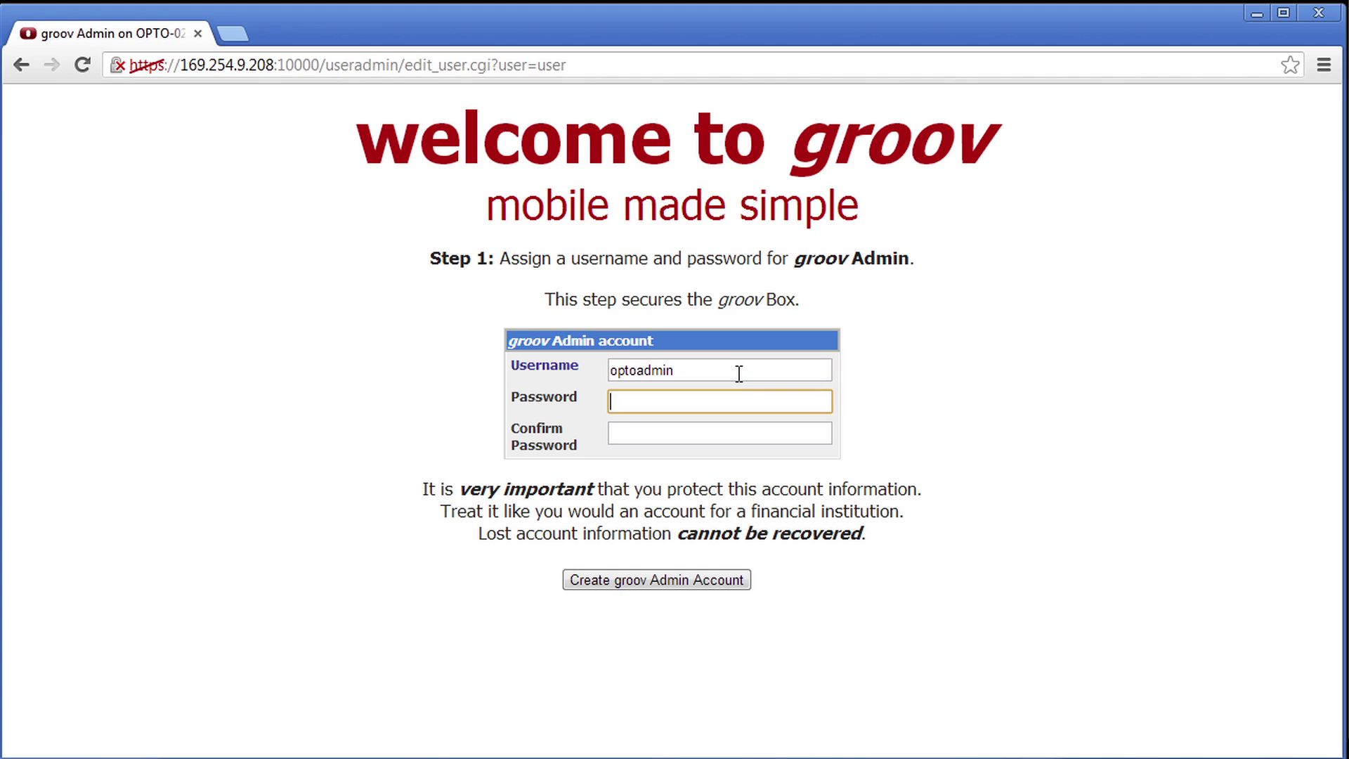
key("Tab")
type("******")
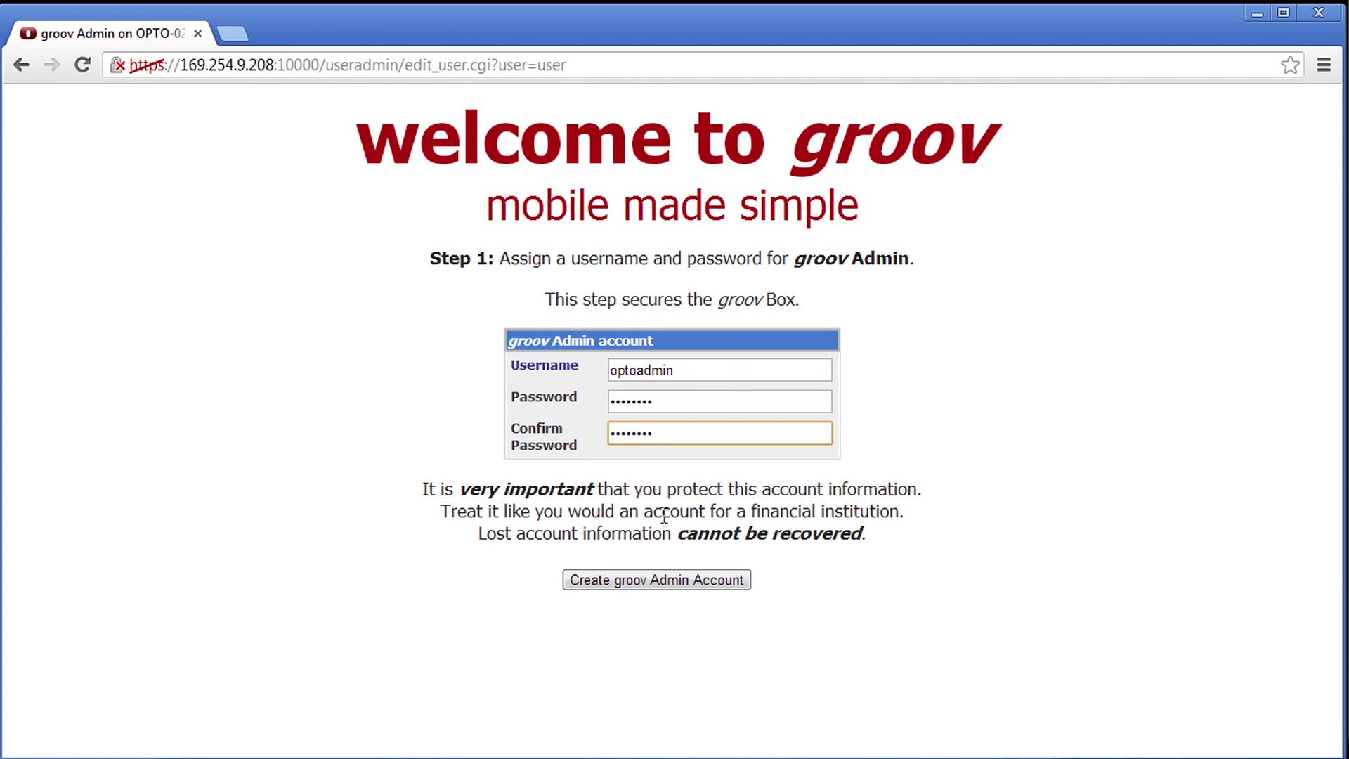
left_click(644, 577)
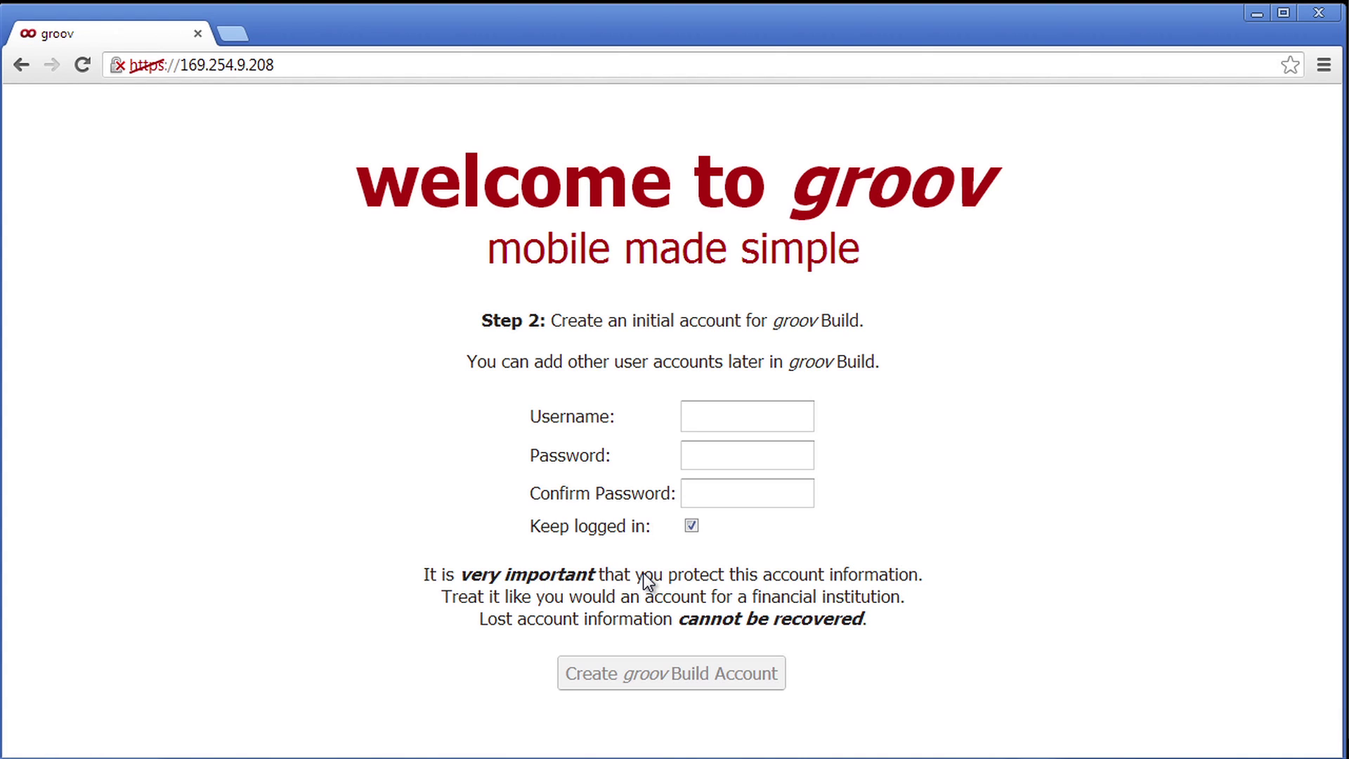
Create the groov Build account 'optobuild' with its password, then enter the groov Build editor.
left_click(741, 413)
type("optobuild")
key("Tab")
type("passw")
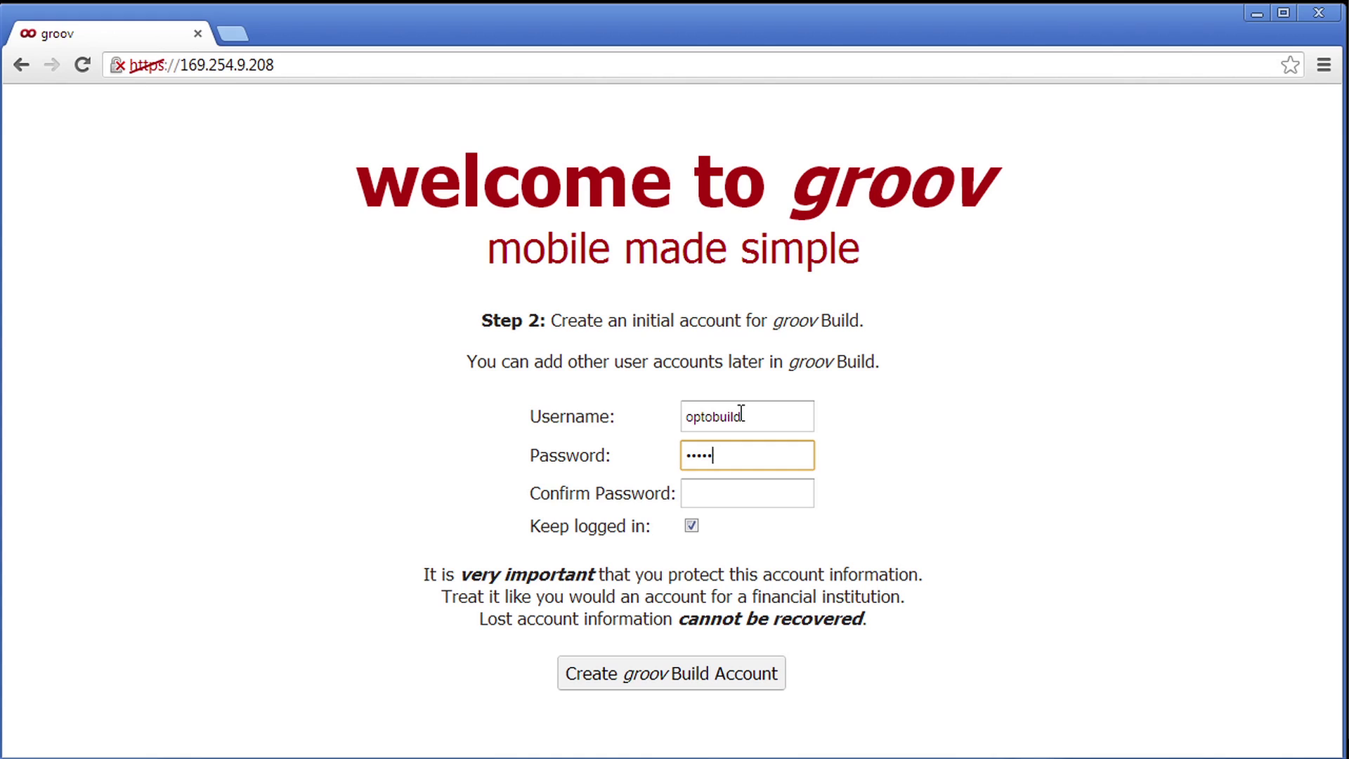
type("ord")
key("Tab")
type("pa")
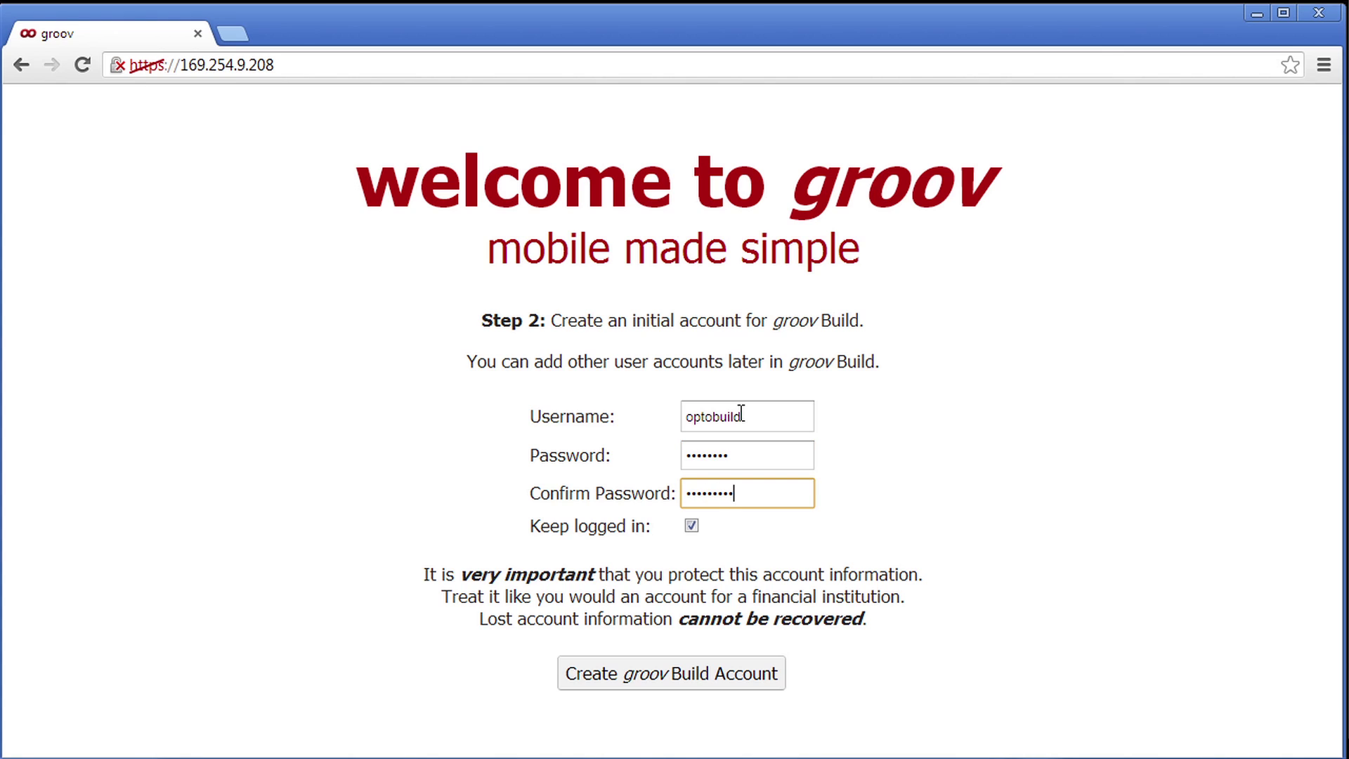
type("ssword")
left_click(684, 685)
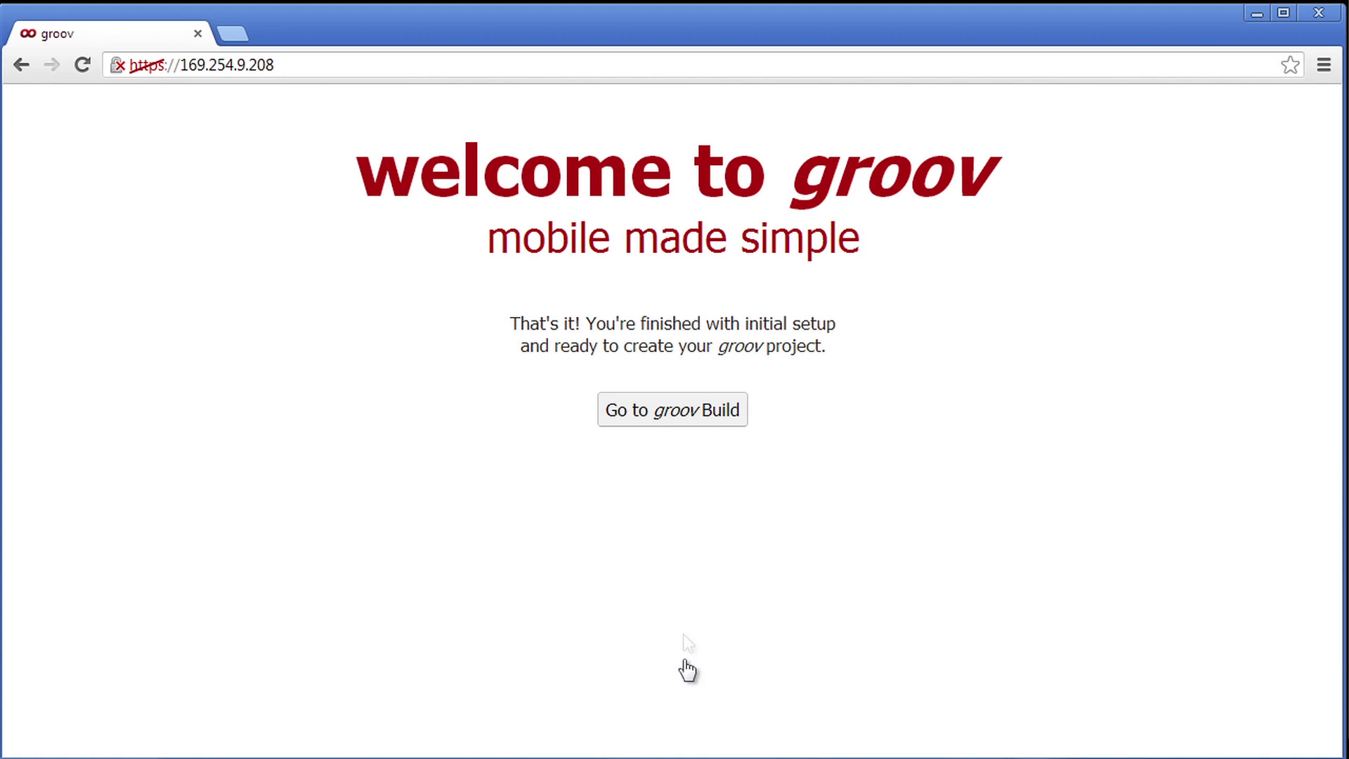
left_click(669, 420)
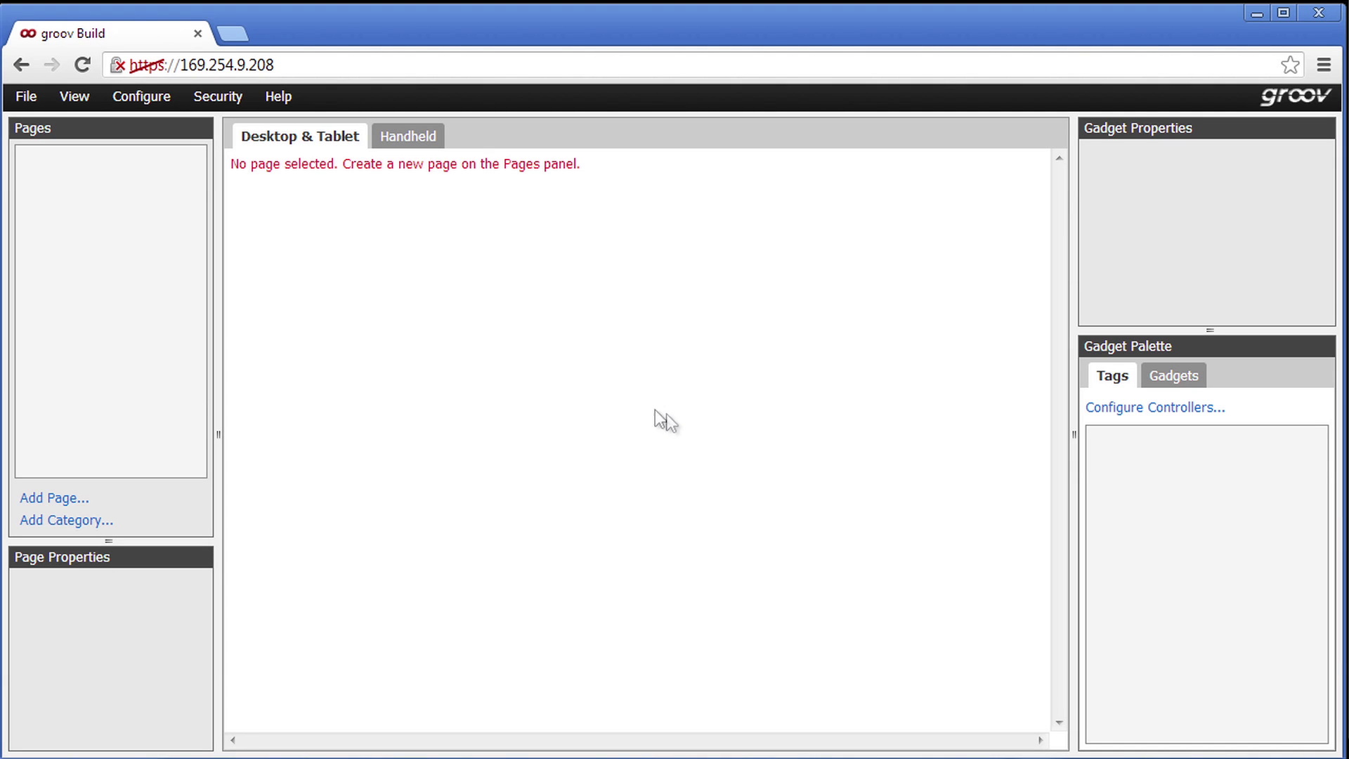
Open groov Admin via Configure and edit the ETH0 interface under Networking > Network Configuration.
left_click(141, 98)
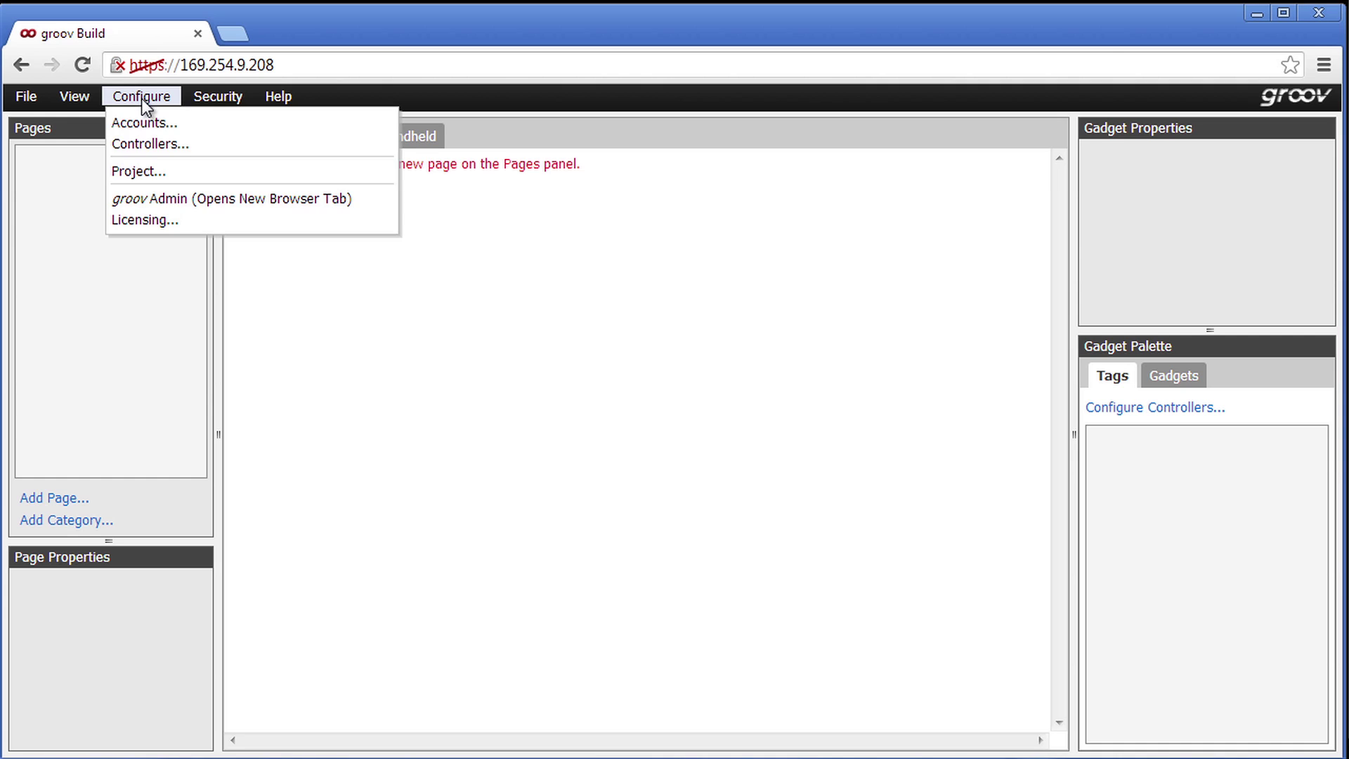
left_click(153, 200)
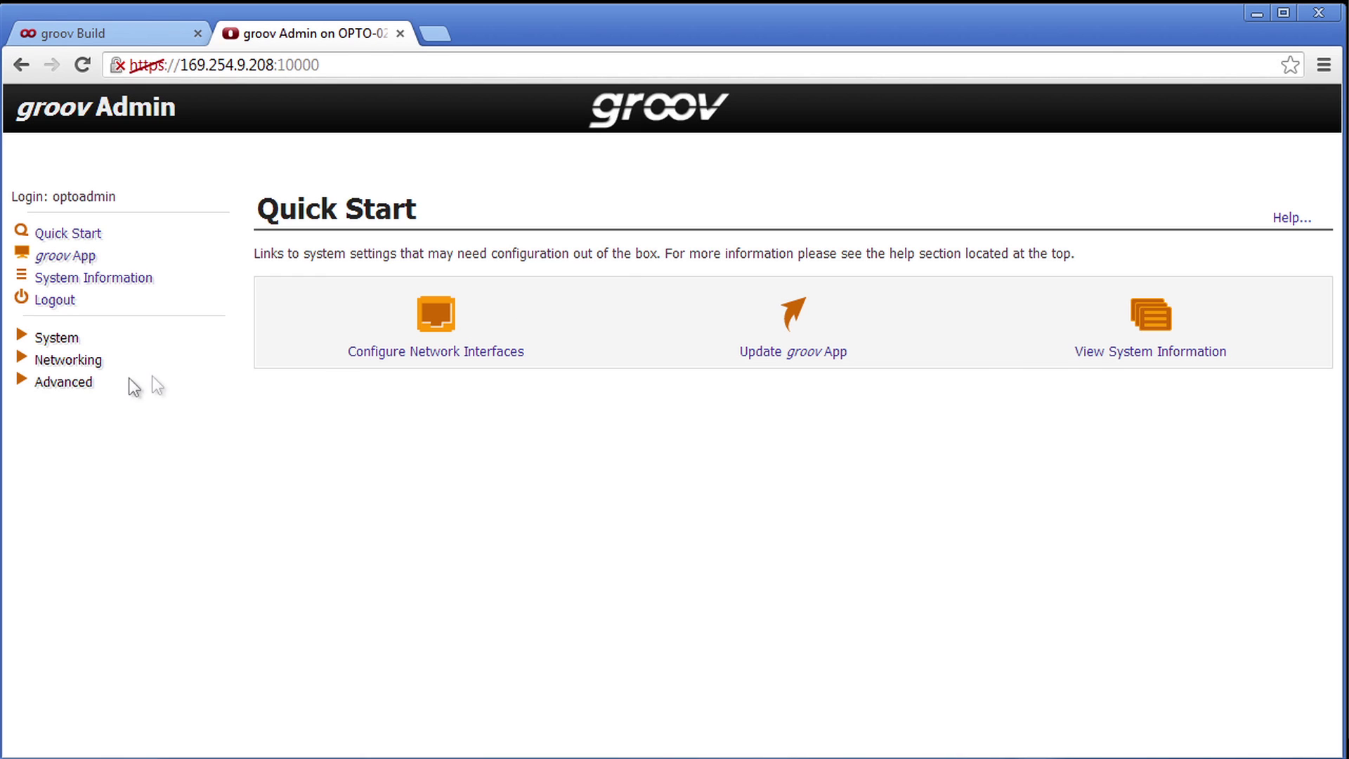
left_click(83, 363)
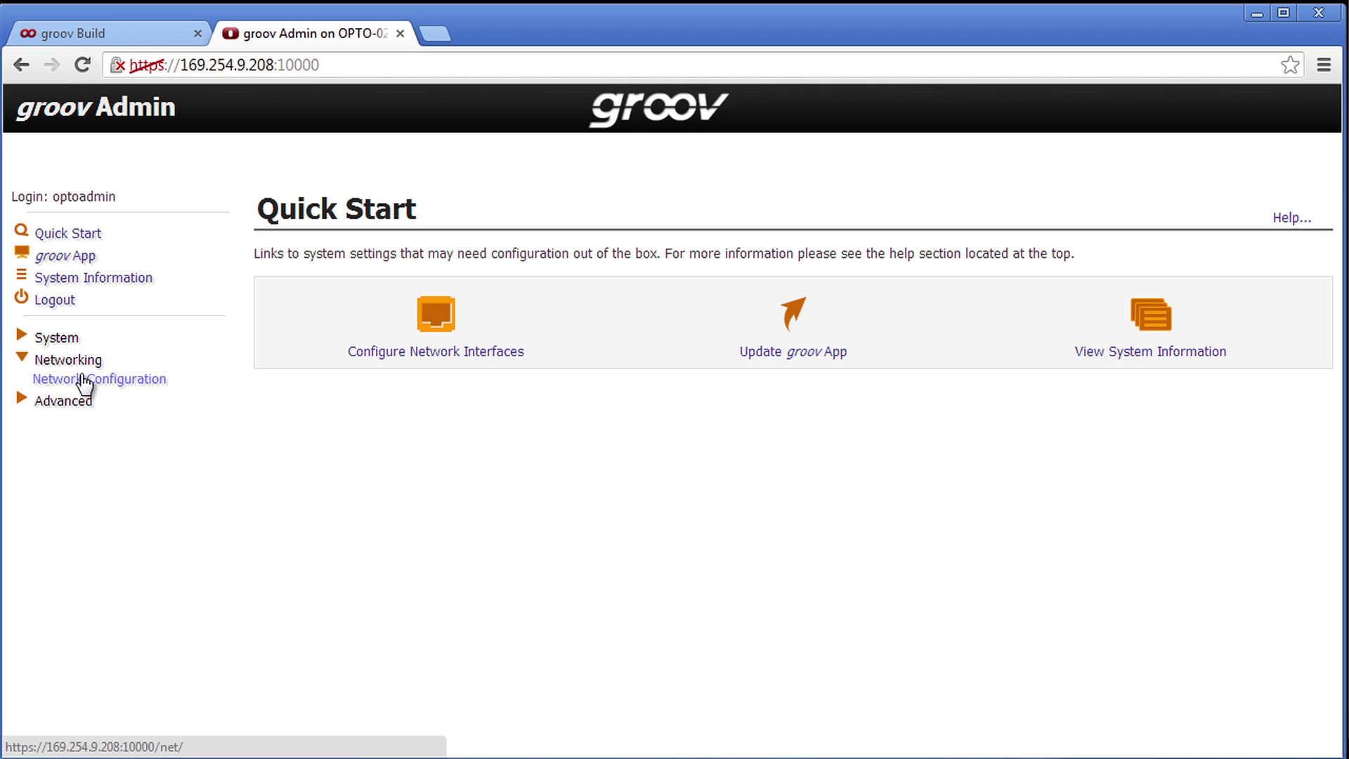
left_click(84, 382)
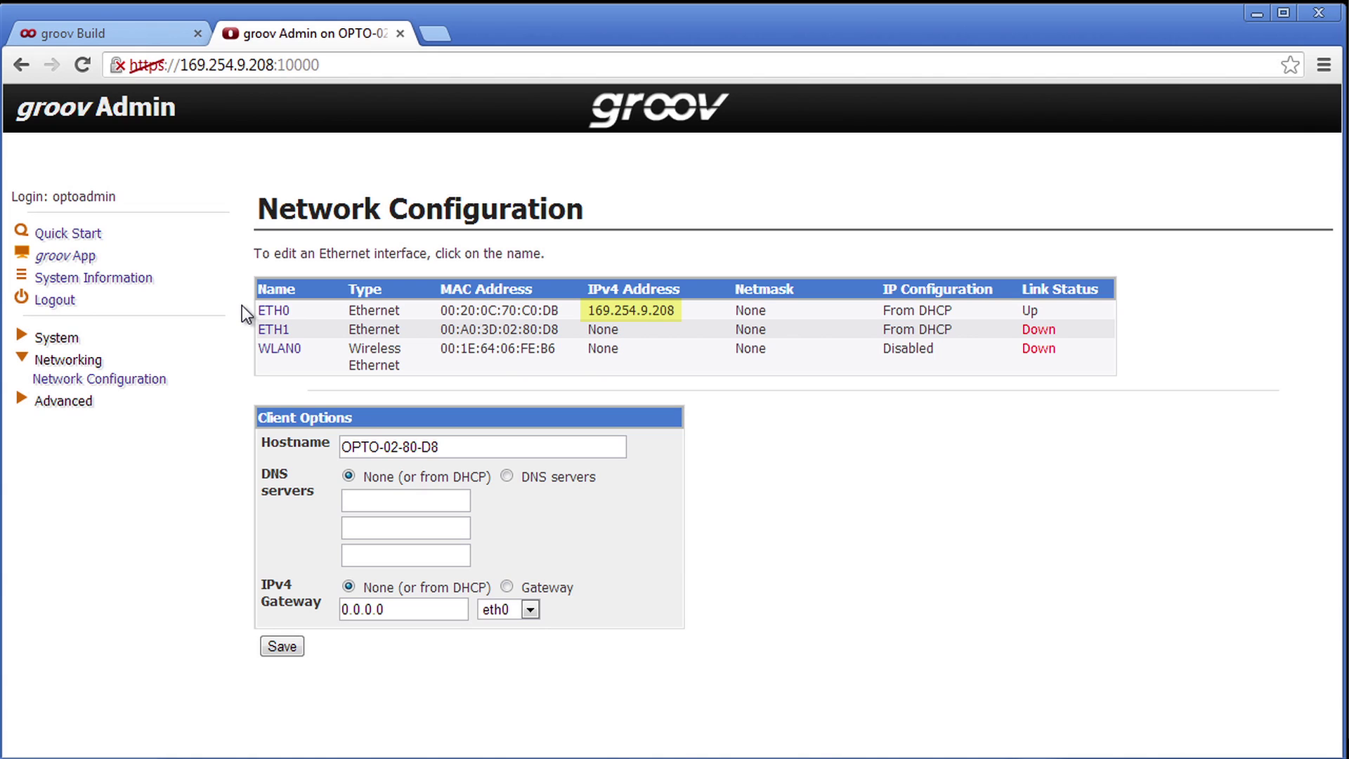
left_click(271, 316)
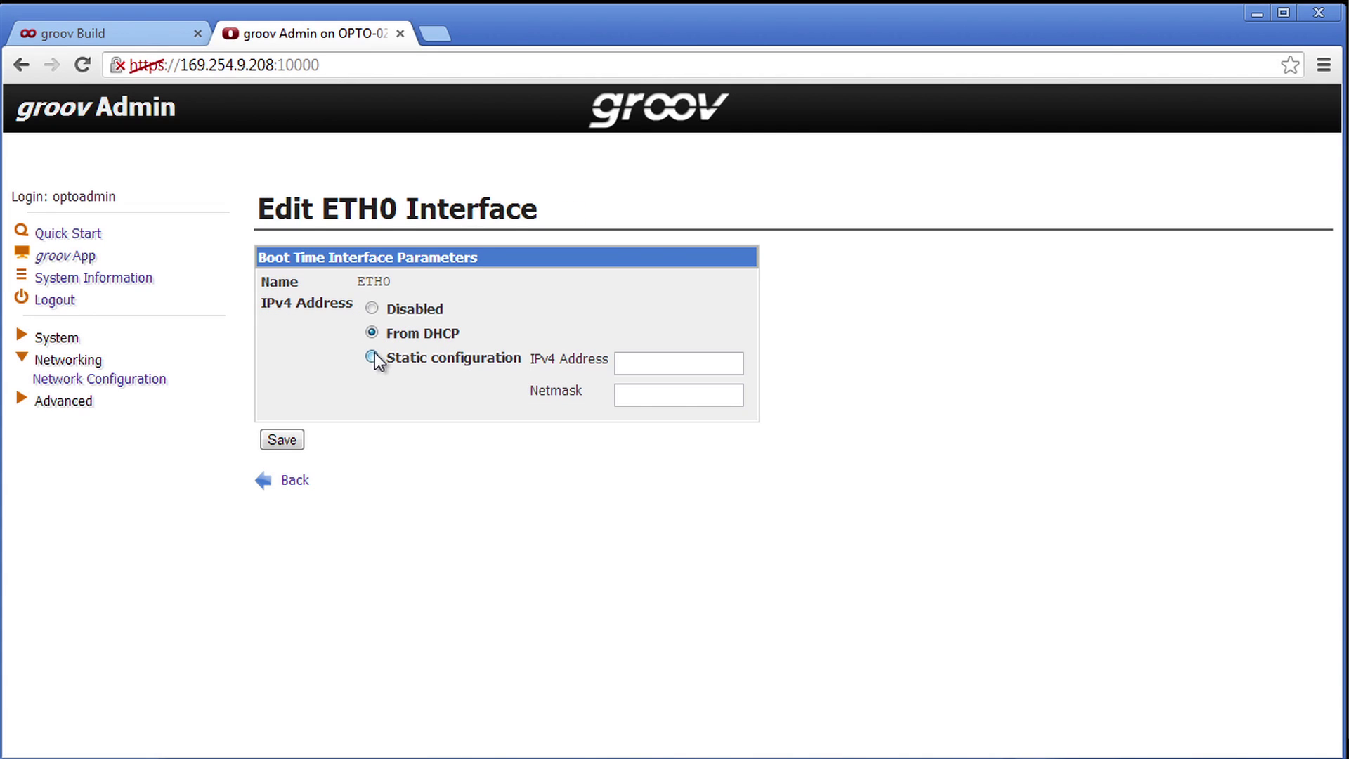
Set ETH0 to static IPv4 192.168.1.22 with netmask 255.255.255.0 and save.
left_click(644, 366)
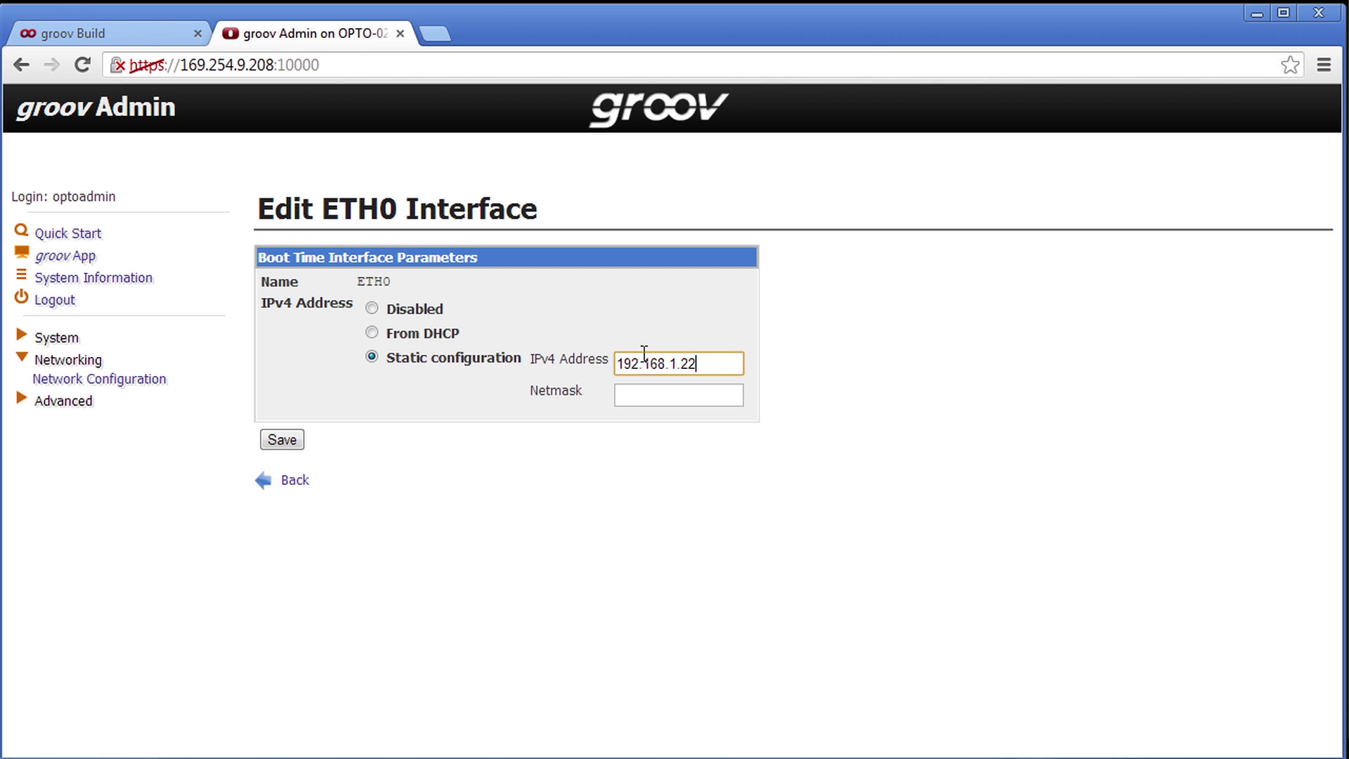
key("Tab")
type("2")
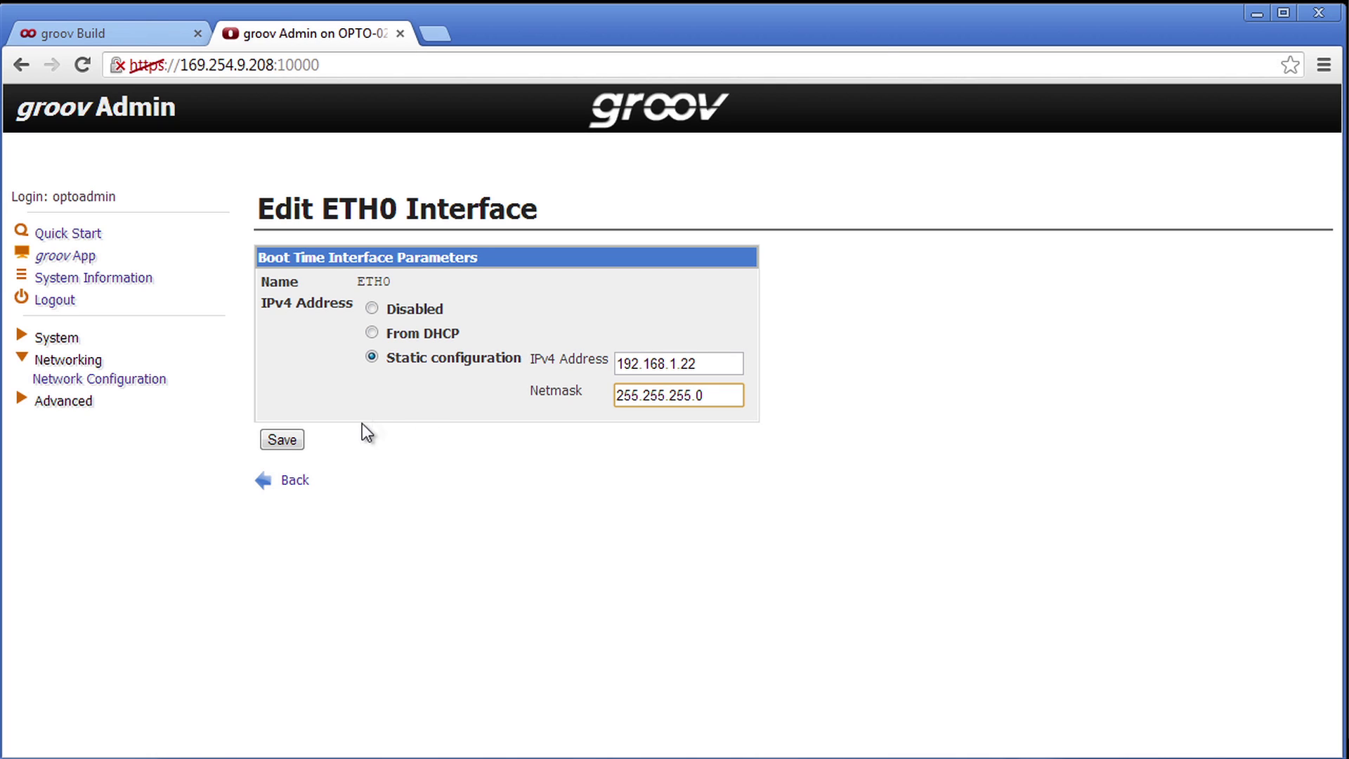
left_click(299, 438)
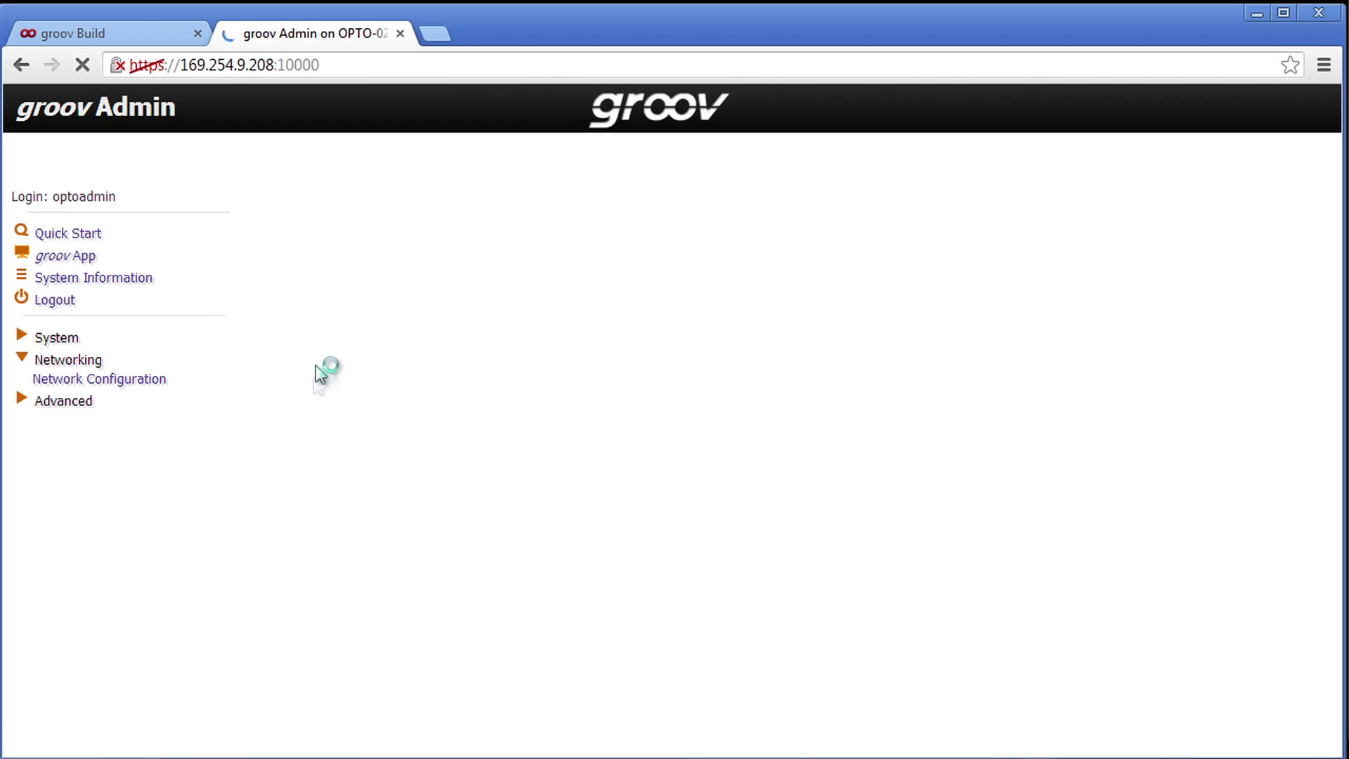
left_click_drag(322, 65, 132, 64)
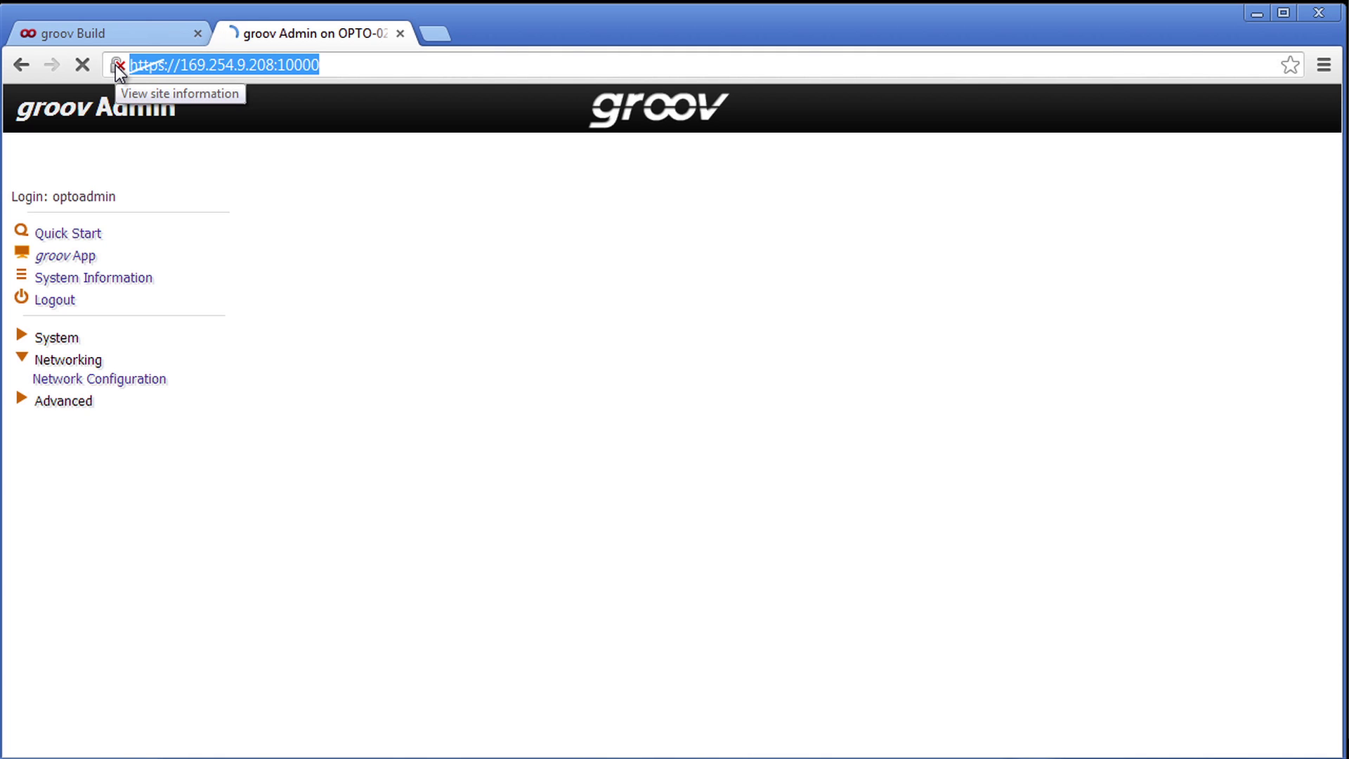
key("BackSpace")
type("https")
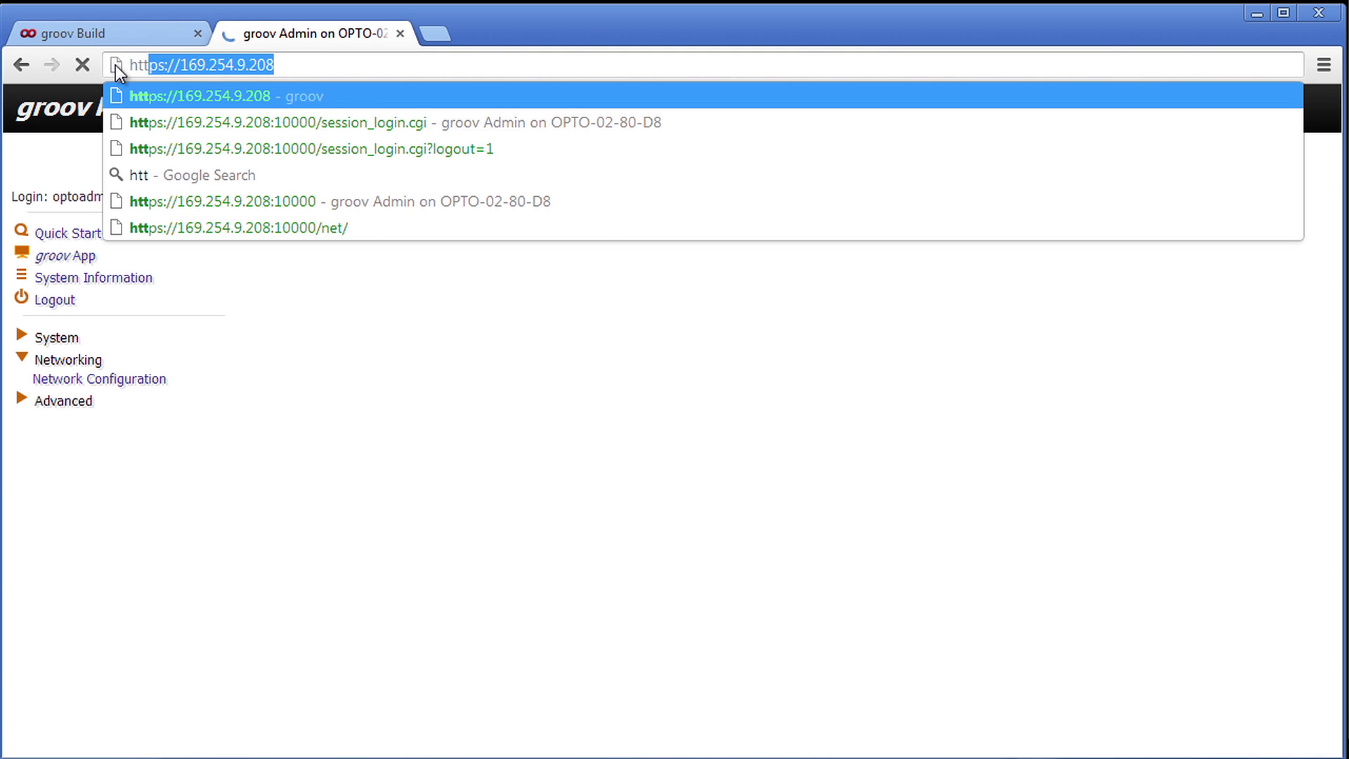
type("://")
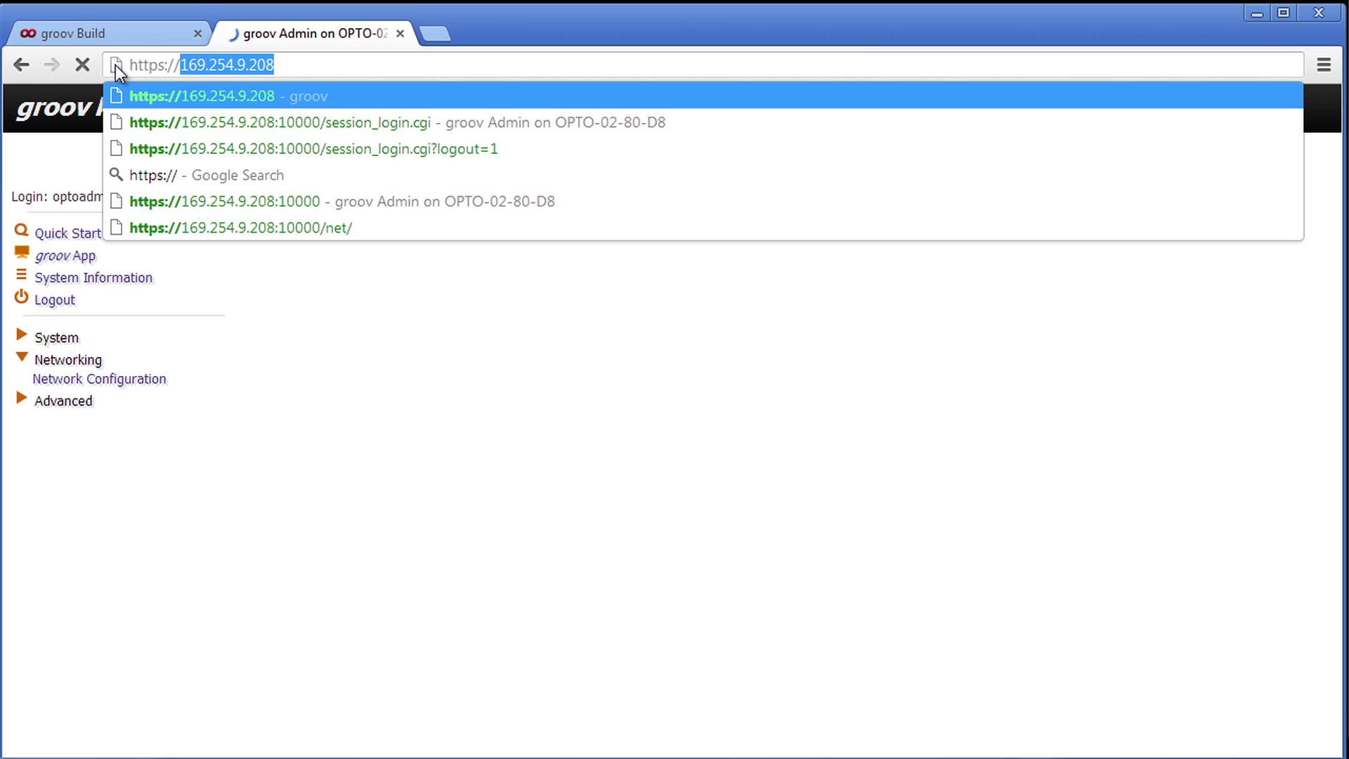
type("192.168")
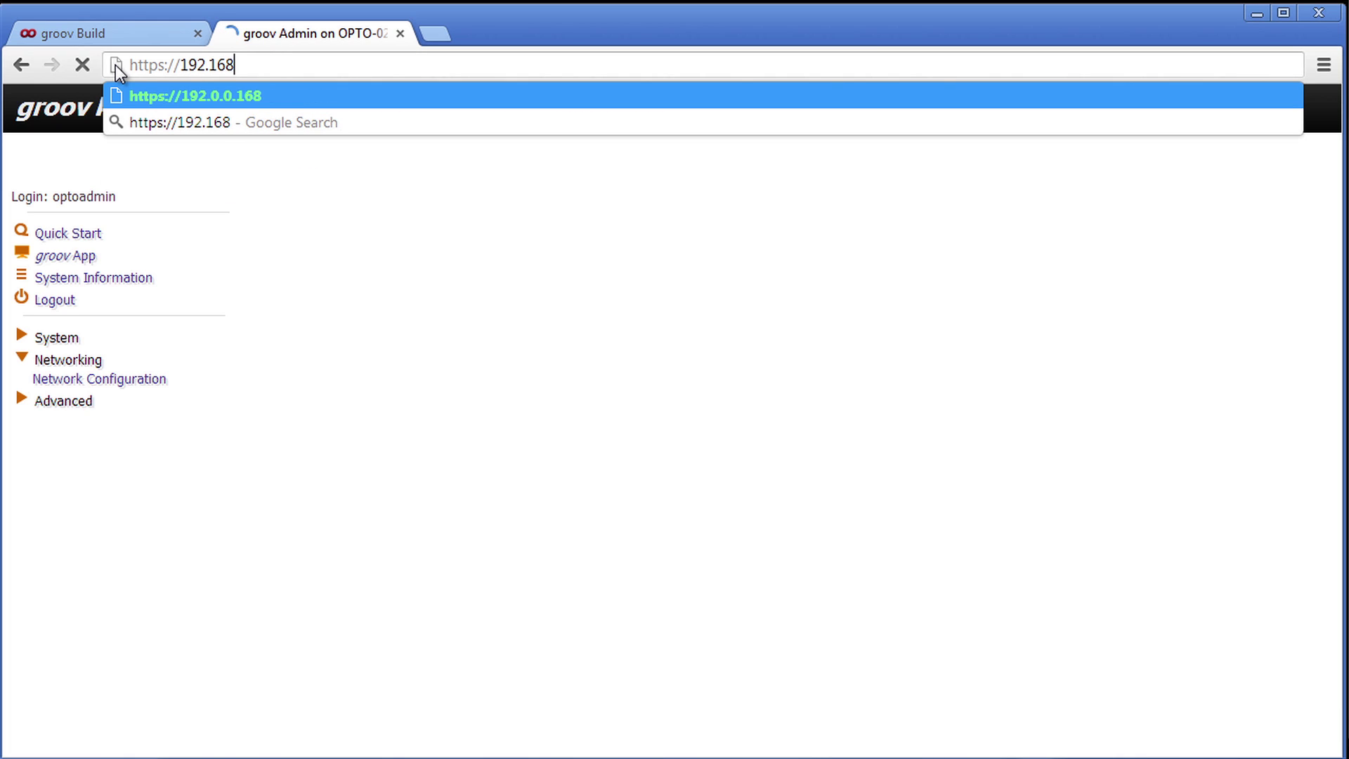
type(".1.")
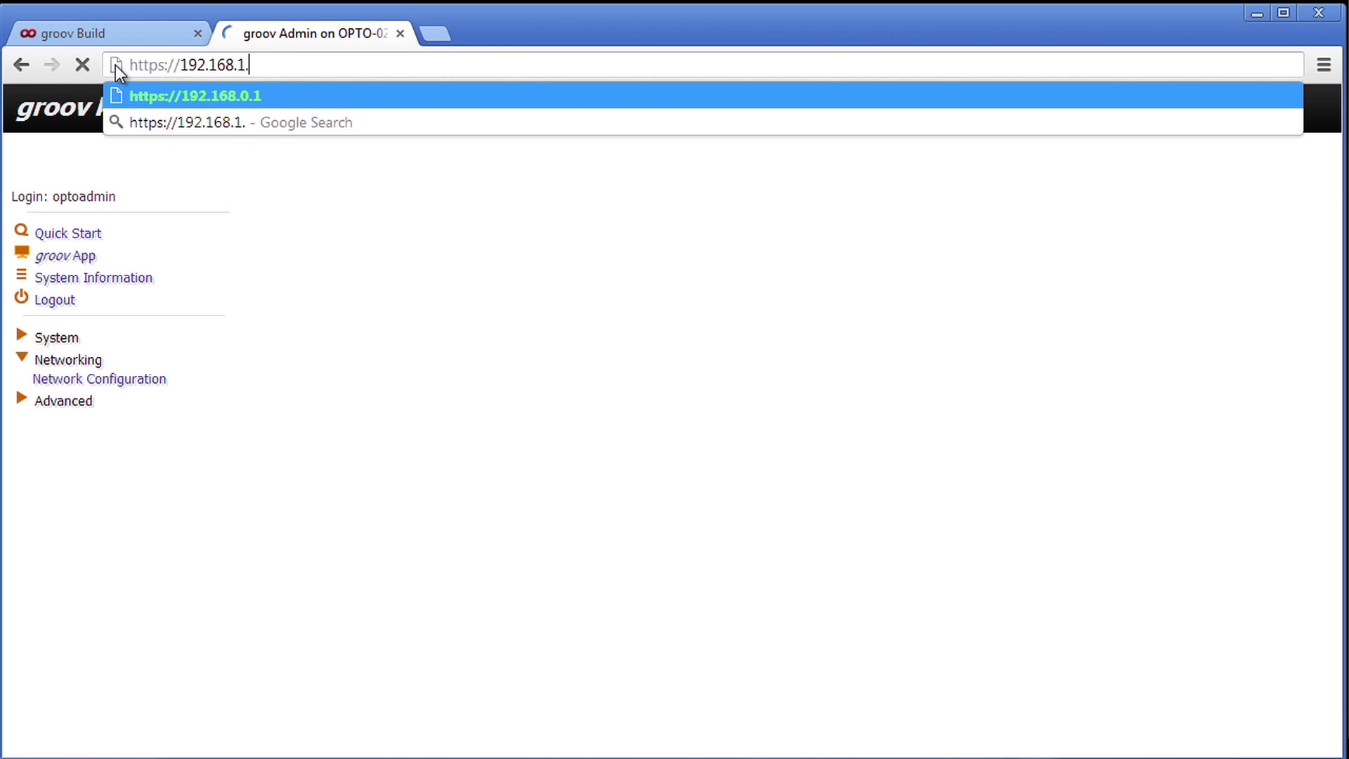
type("22")
key("Return")
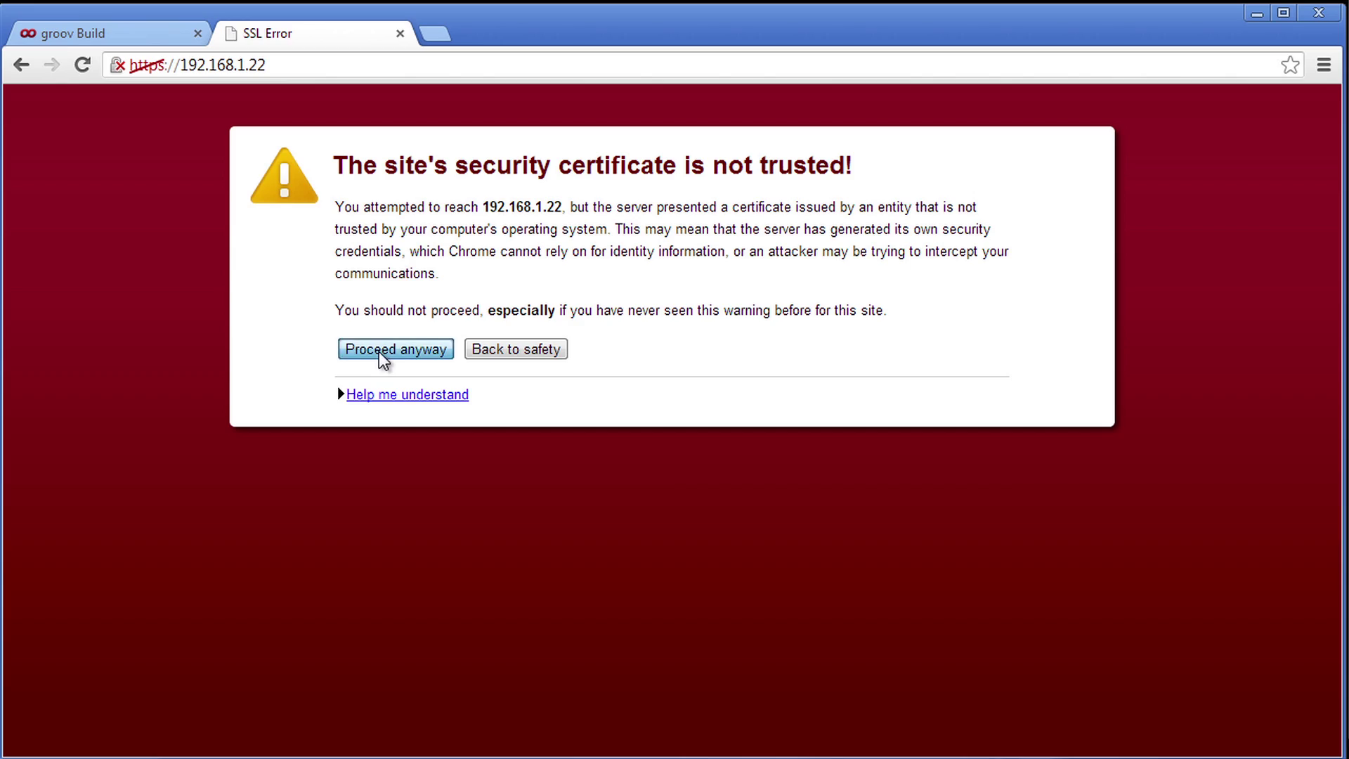
Proceed past the certificate warning for 192.168.1.22 to reach the groov App login.
left_click(379, 351)
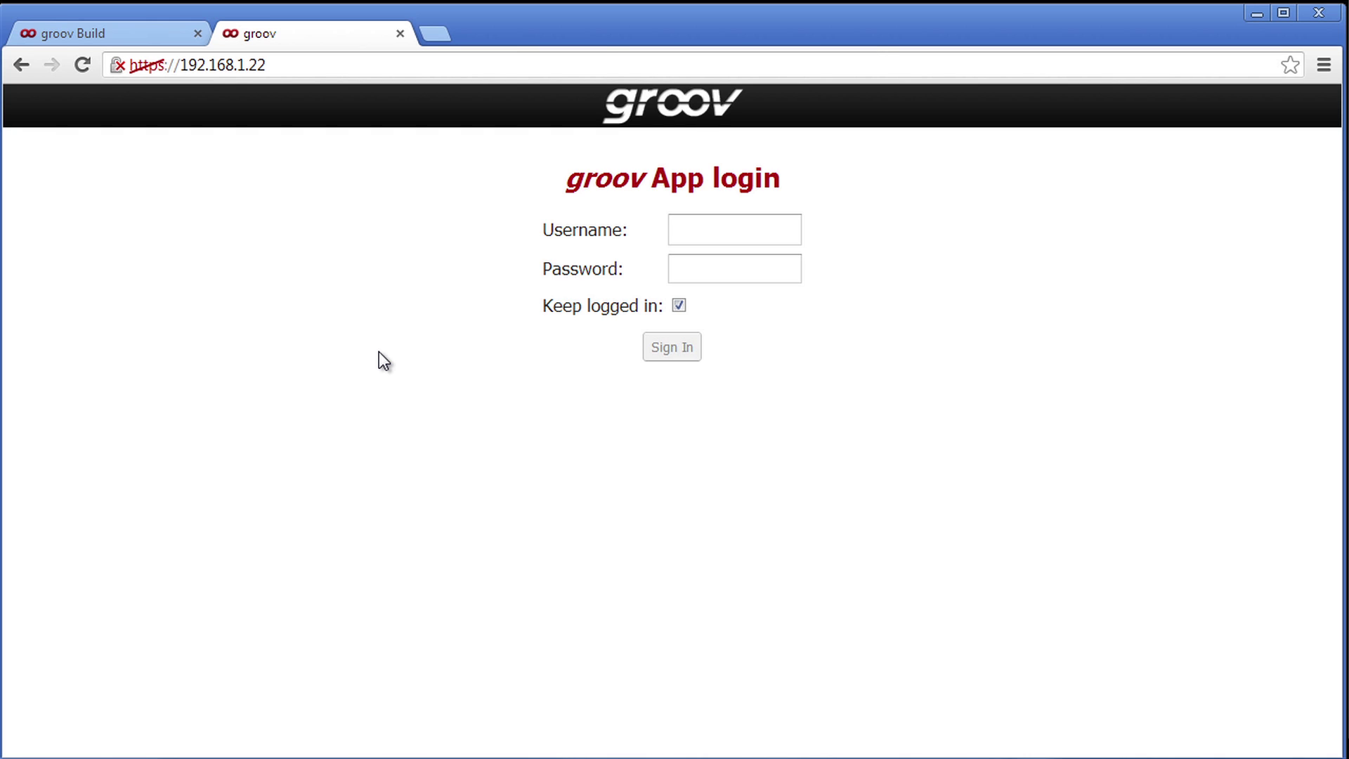